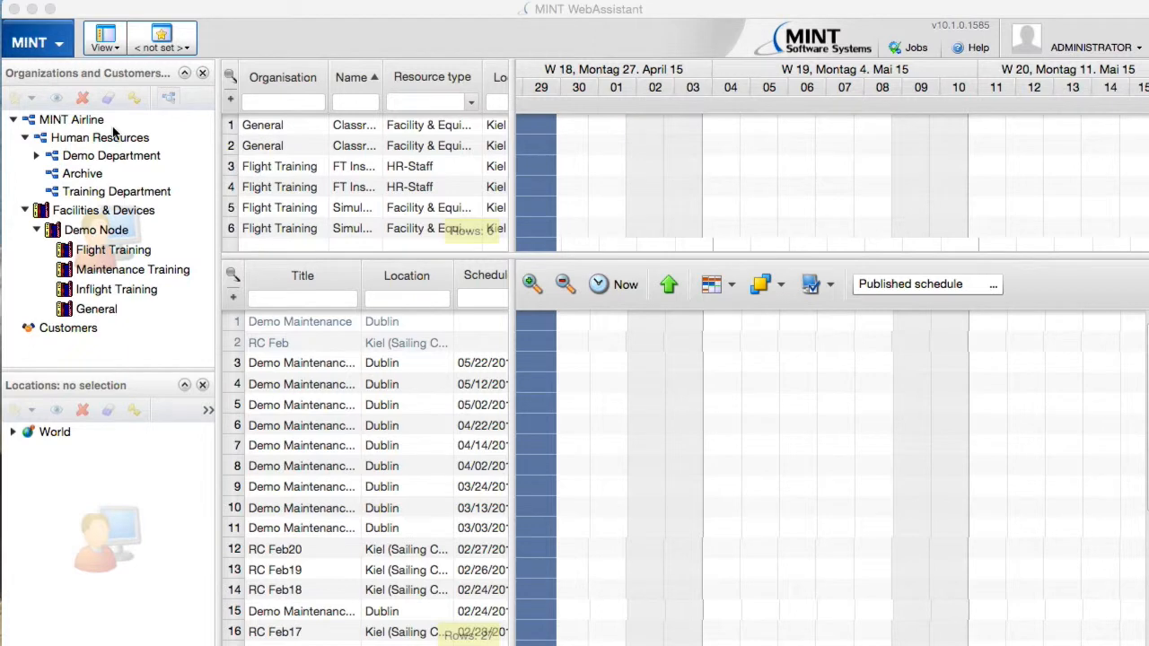
Show the Categories view and select the Recurrent Training category under Flight Training > A320.
{"action": "left_click", "coordinate": [114, 50]}
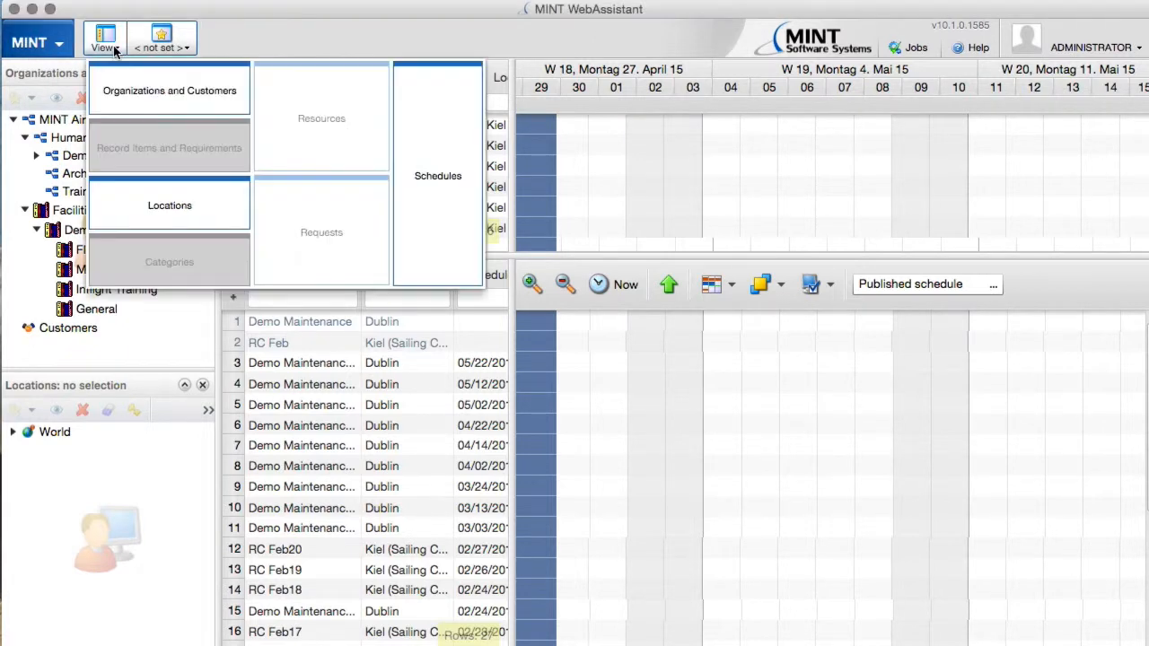
{"action": "left_click", "coordinate": [166, 262]}
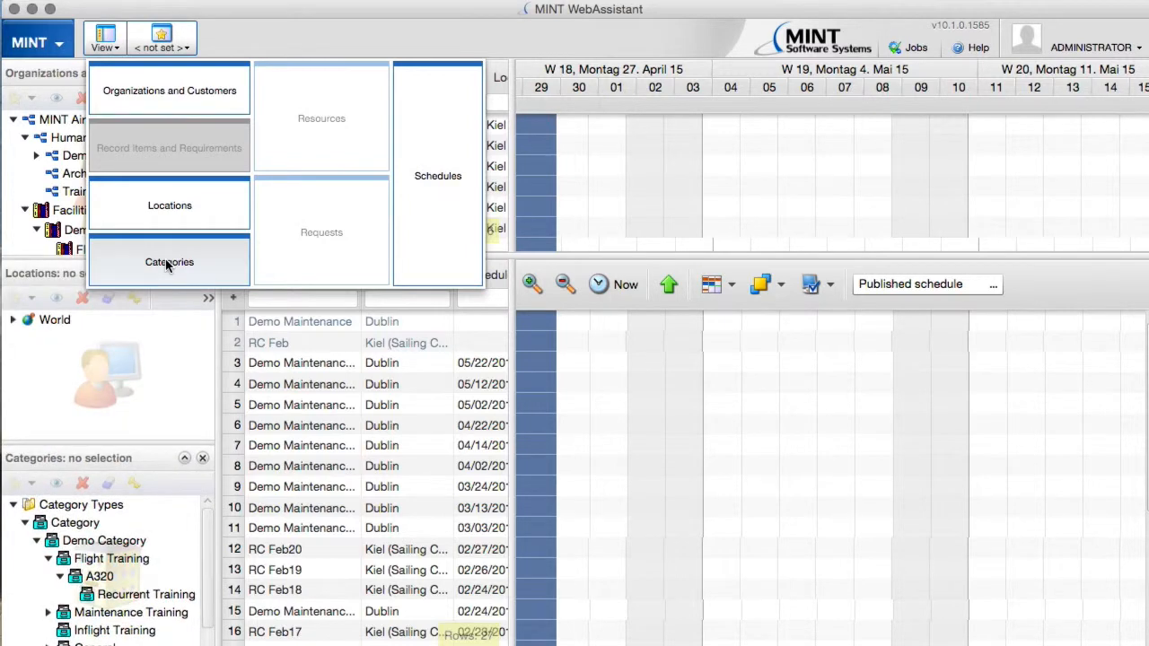
{"action": "left_click", "coordinate": [170, 355]}
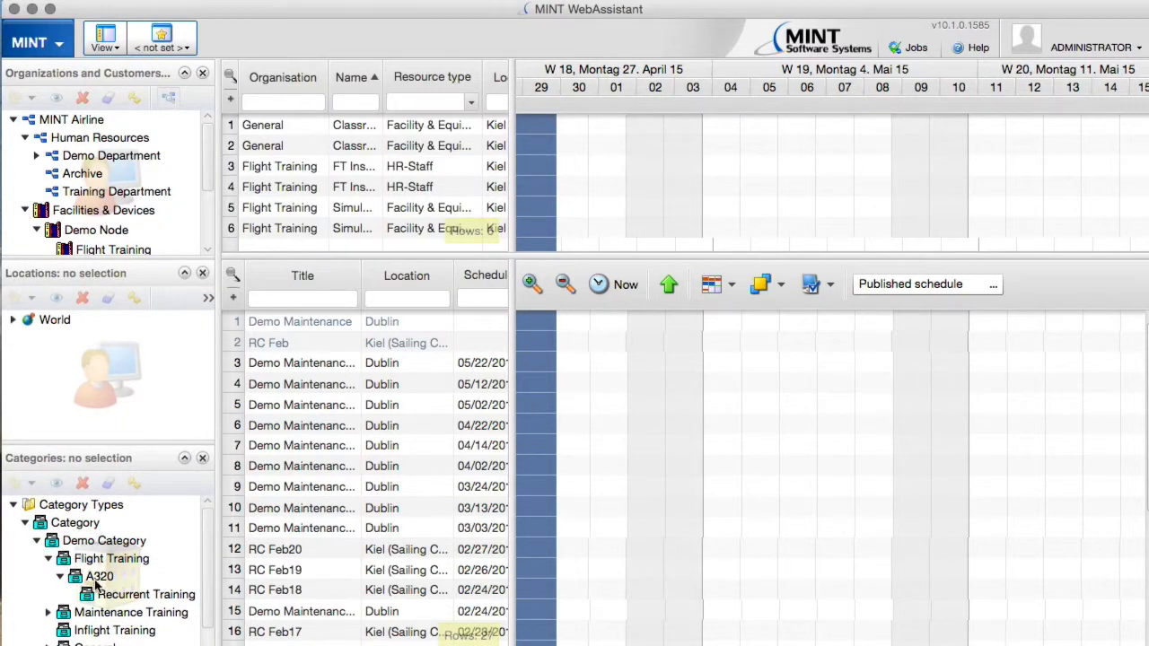
{"action": "left_click", "coordinate": [140, 595]}
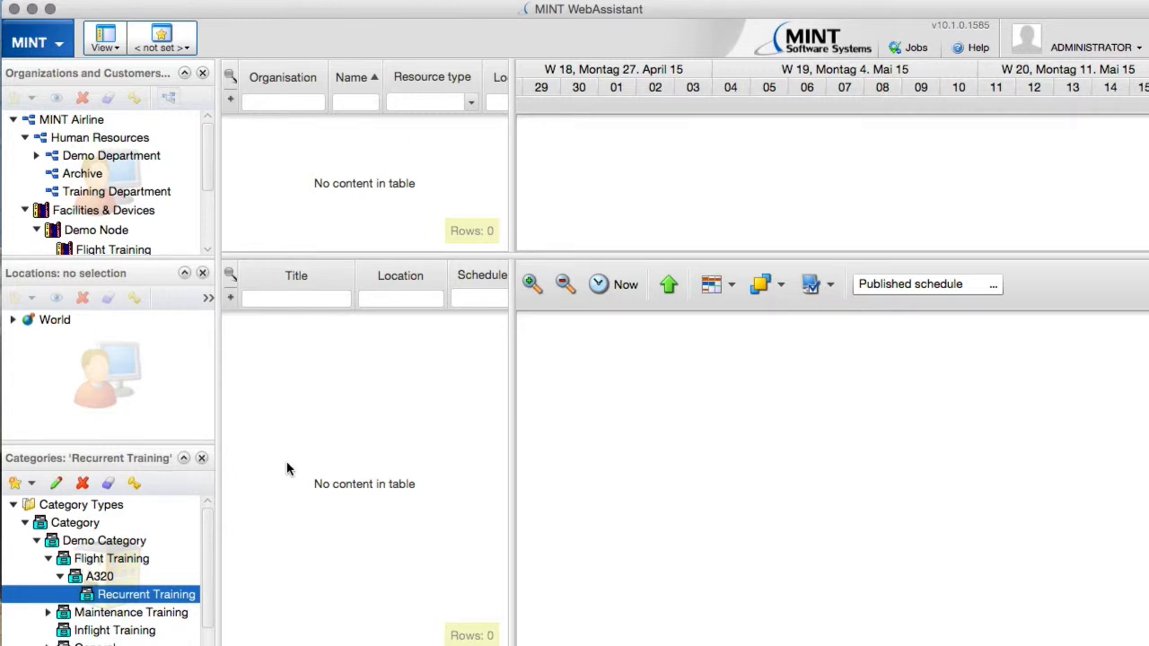
Start a new request series for the Recurrent Training category, defined by number of requests.
{"action": "right_click", "coordinate": [284, 358]}
{"action": "mouse_move", "coordinate": [326, 373]}
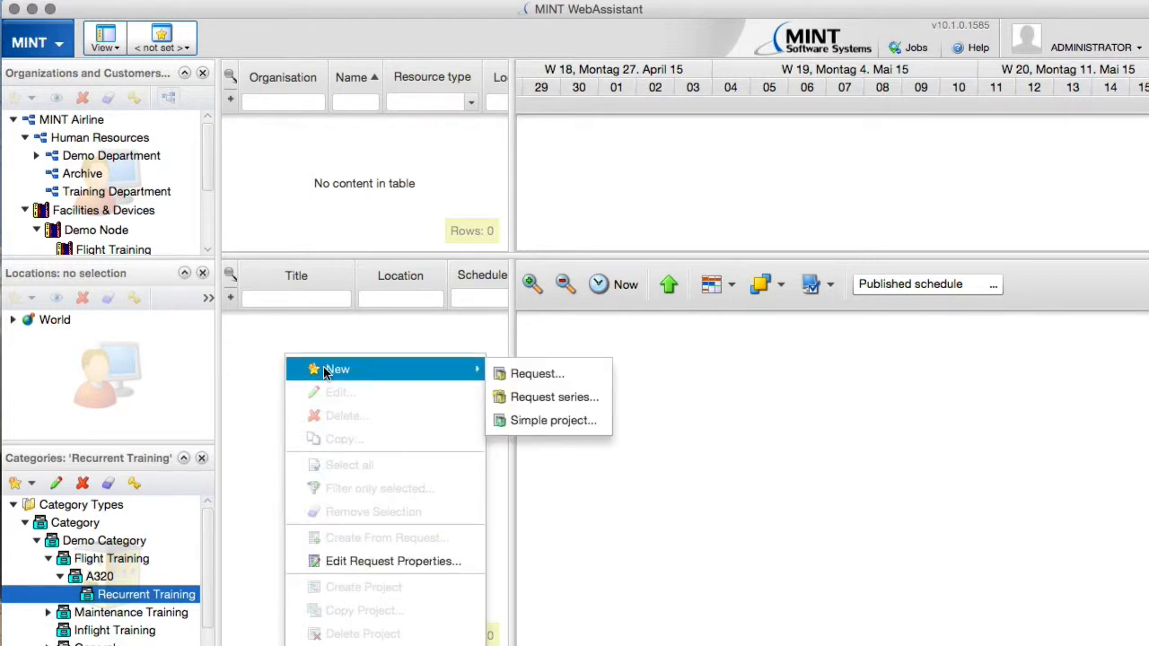
{"action": "left_click", "coordinate": [527, 400]}
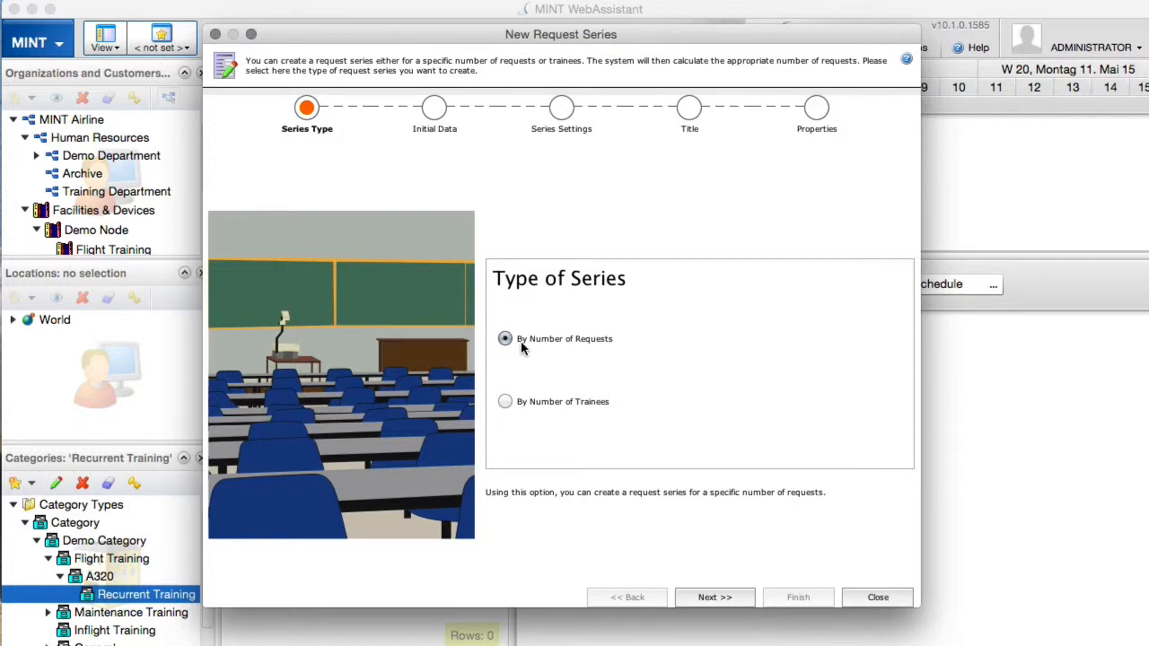
{"action": "left_click", "coordinate": [715, 597]}
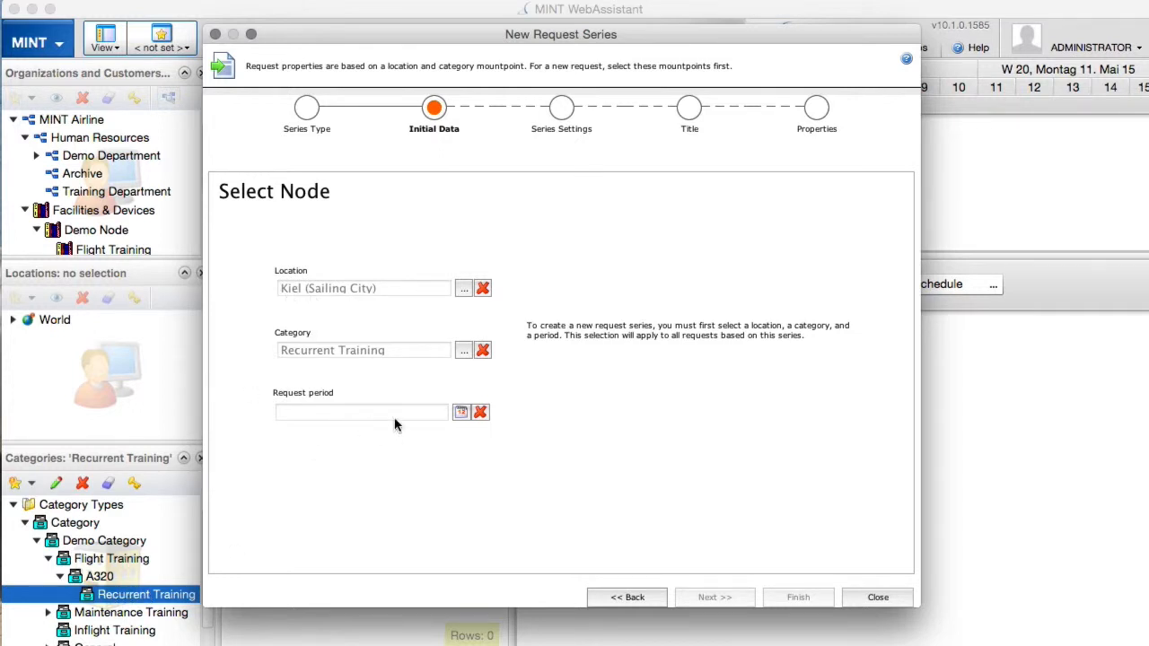
Set the series' request period to the whole month of May 2015 and continue to the series settings.
{"action": "left_click", "coordinate": [459, 413]}
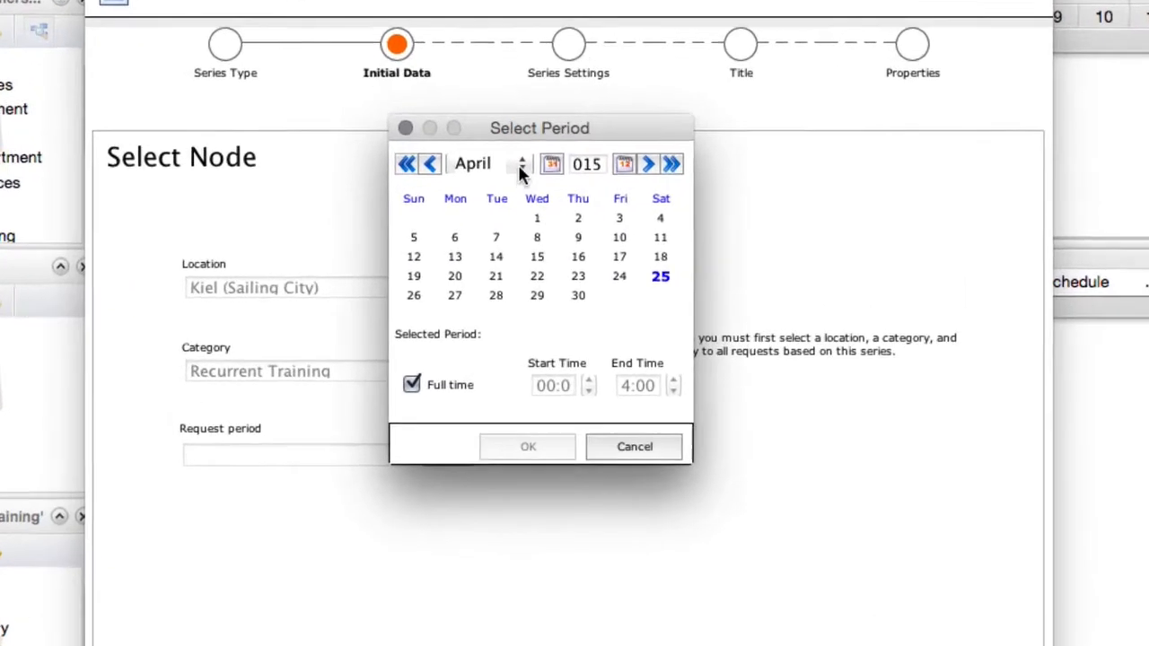
{"action": "left_click", "coordinate": [524, 179]}
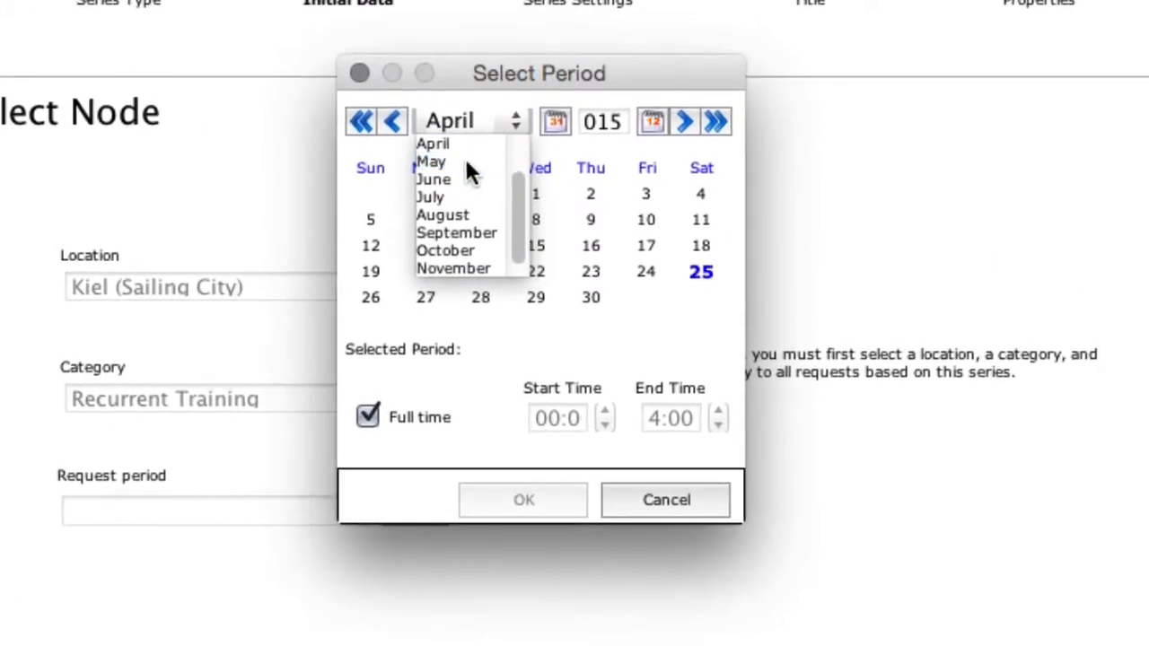
{"action": "left_click", "coordinate": [465, 162]}
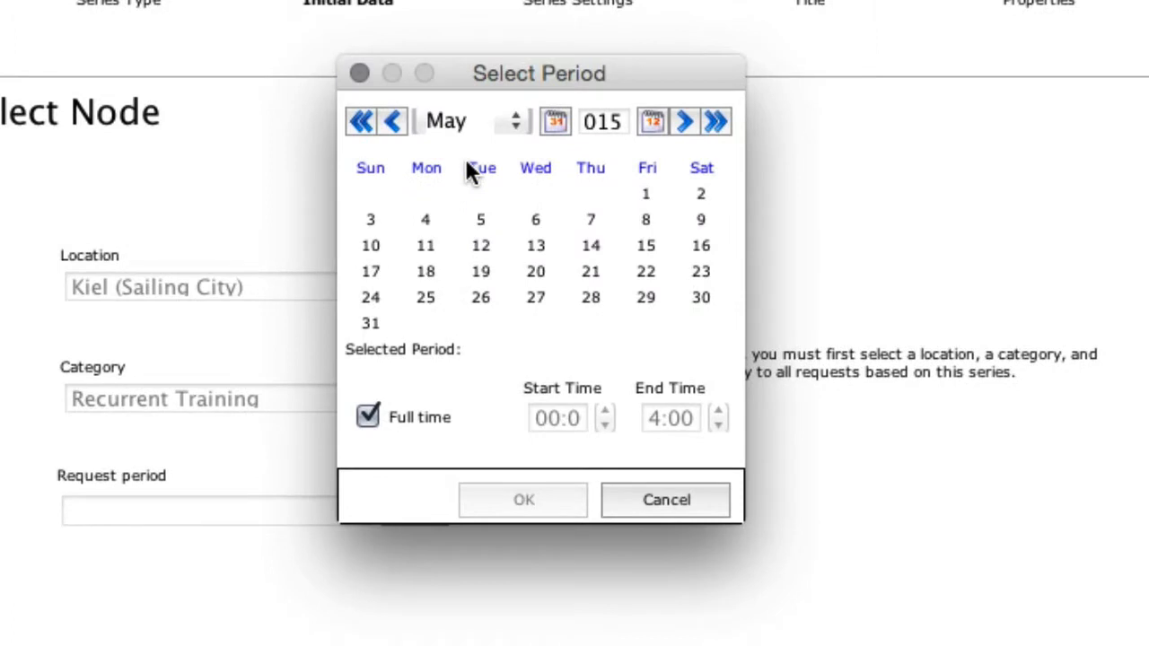
{"action": "left_click", "coordinate": [556, 121]}
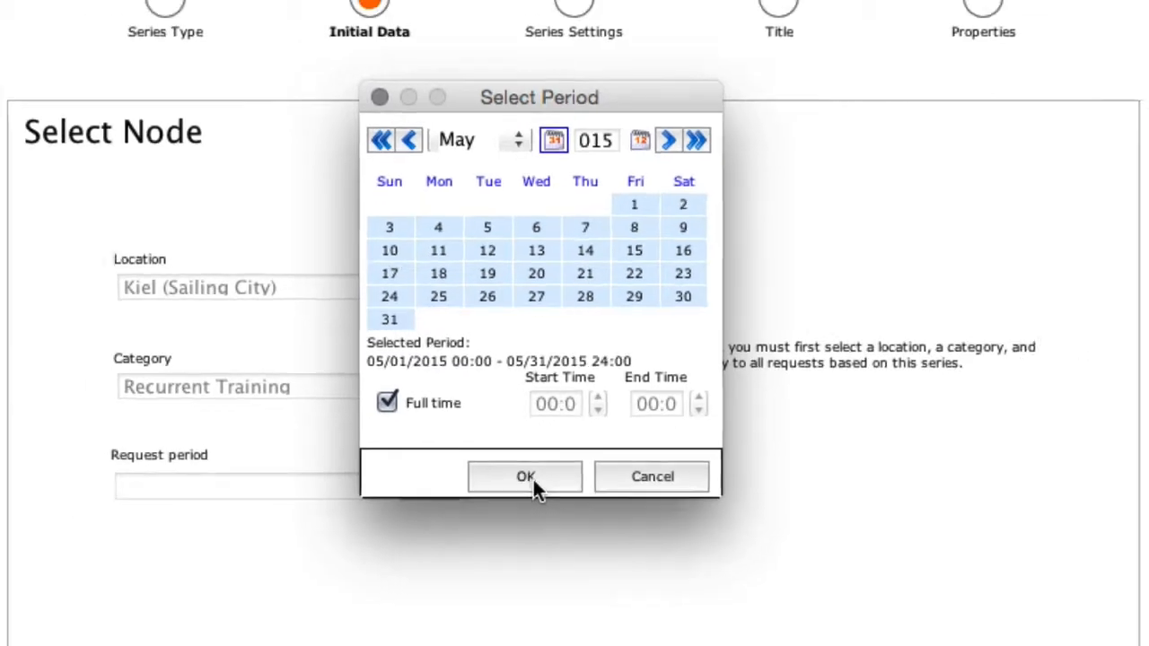
{"action": "left_click", "coordinate": [517, 501]}
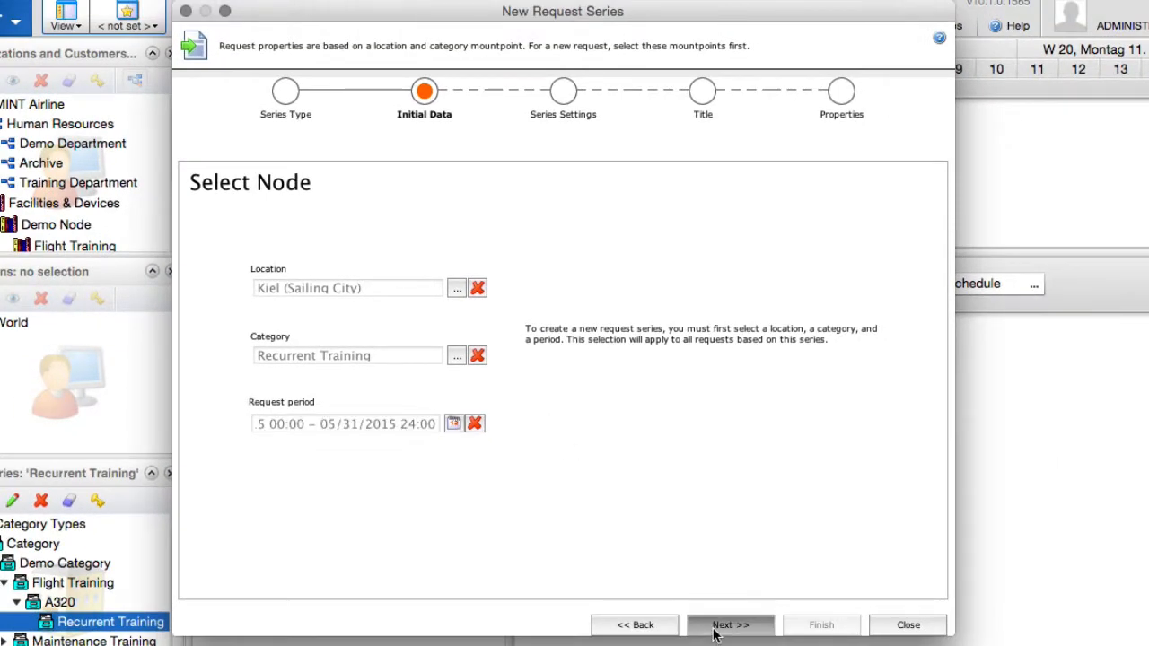
{"action": "left_click", "coordinate": [715, 631]}
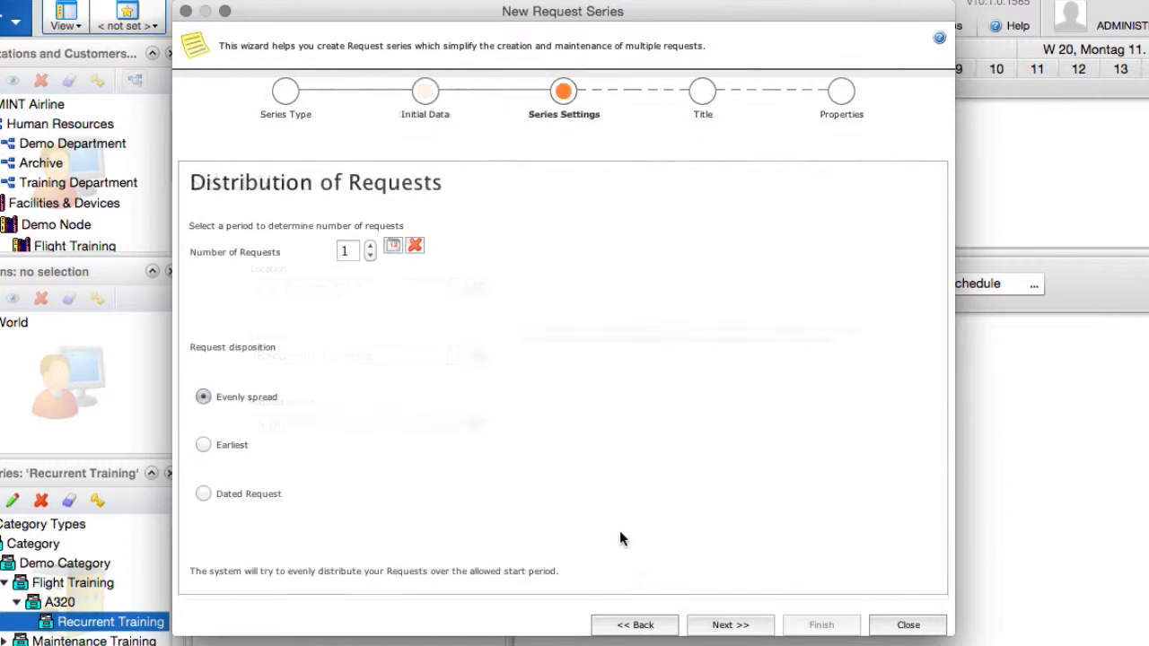
Set the series to 15 evenly spread requests and accept the Auto numbering style for the request titles.
{"action": "left_click", "coordinate": [352, 249]}
{"action": "type", "text": "5"}
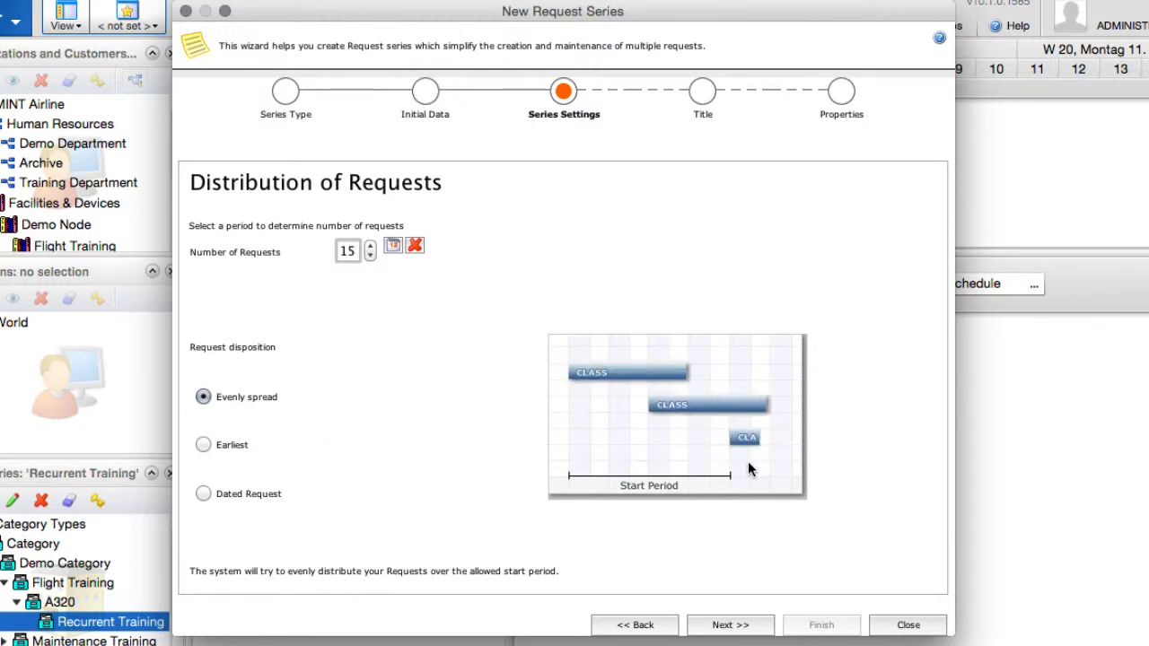
{"action": "left_click", "coordinate": [205, 444]}
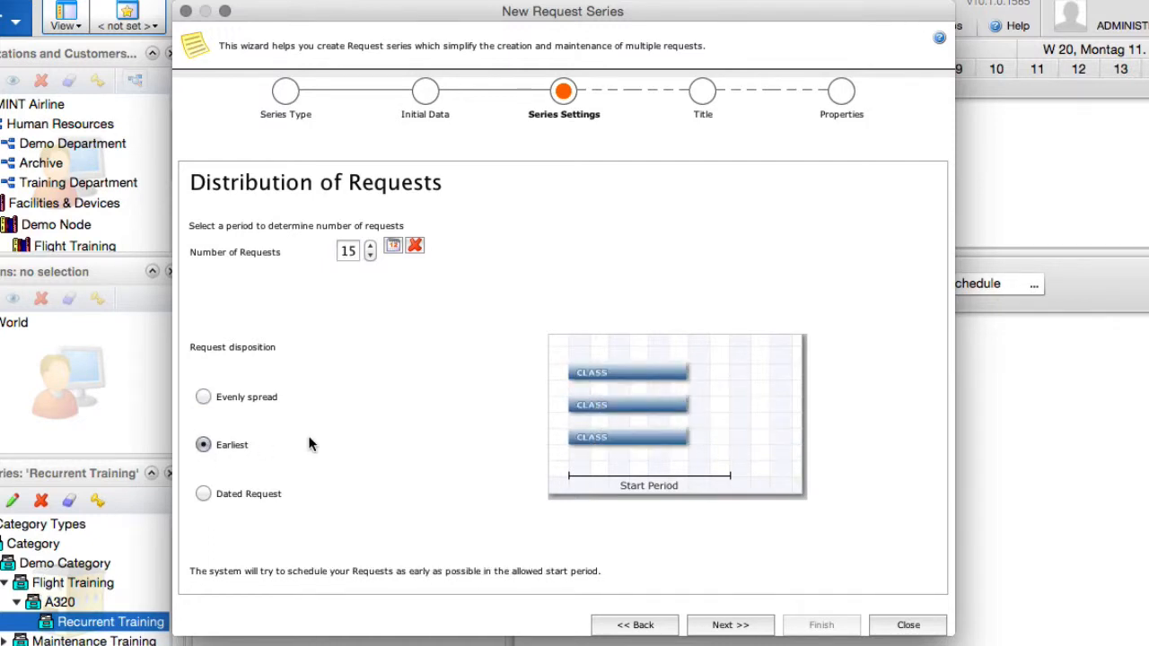
{"action": "left_click", "coordinate": [203, 397]}
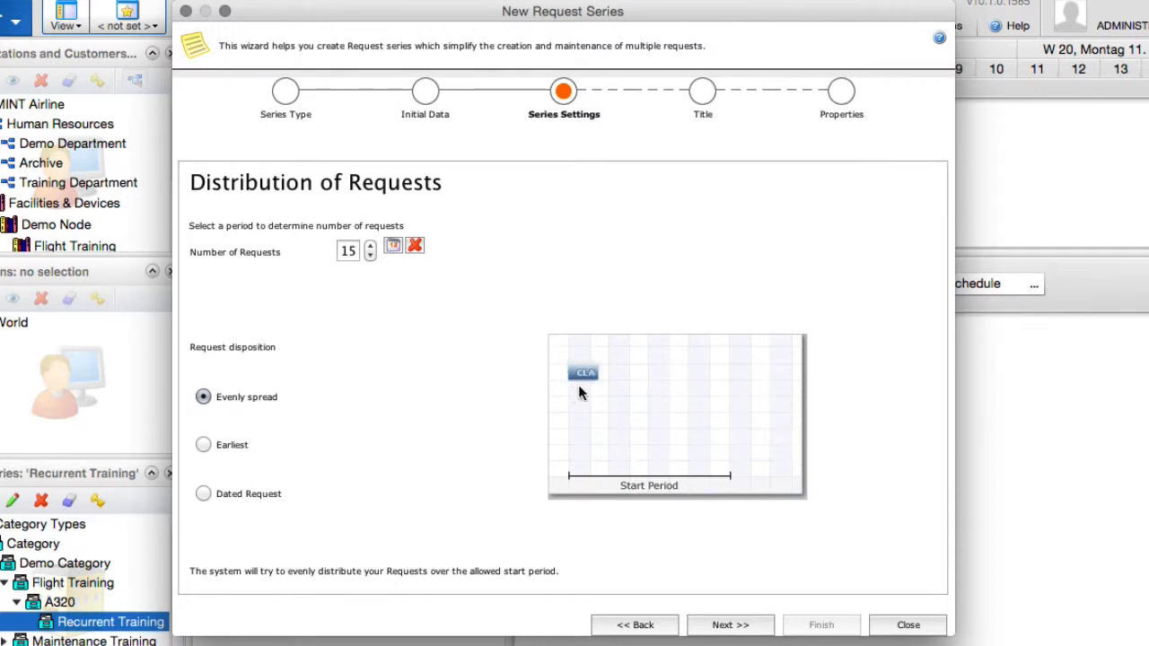
{"action": "left_click", "coordinate": [743, 624]}
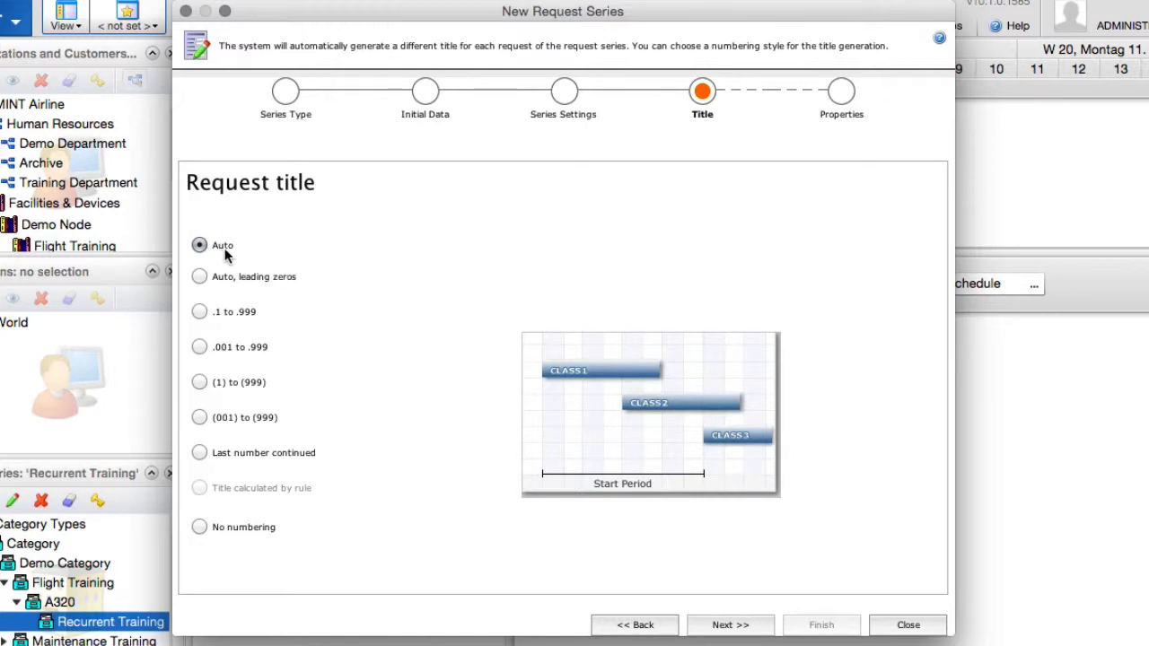
{"action": "left_click", "coordinate": [729, 625]}
Enter May Recurrent A320 as the title of the request series.
{"action": "left_click", "coordinate": [621, 171]}
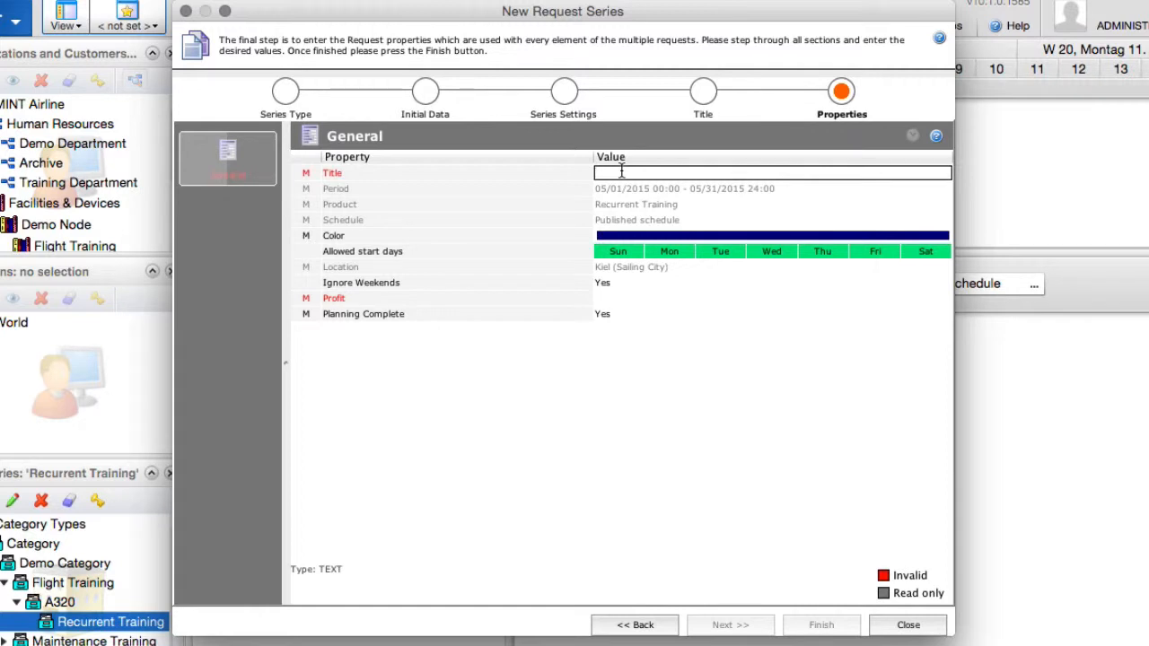
{"action": "type", "text": "May Recurrent A320"}
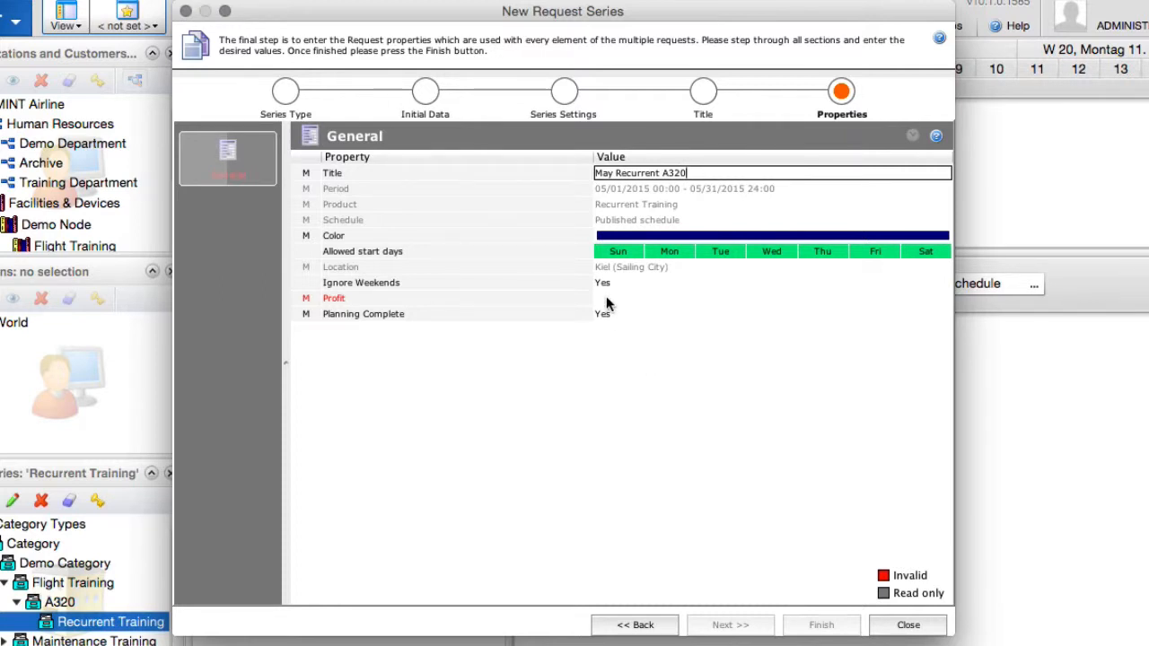
Set the series' profit to 1000 and create the request series, declining another operation.
{"action": "left_click", "coordinate": [349, 298]}
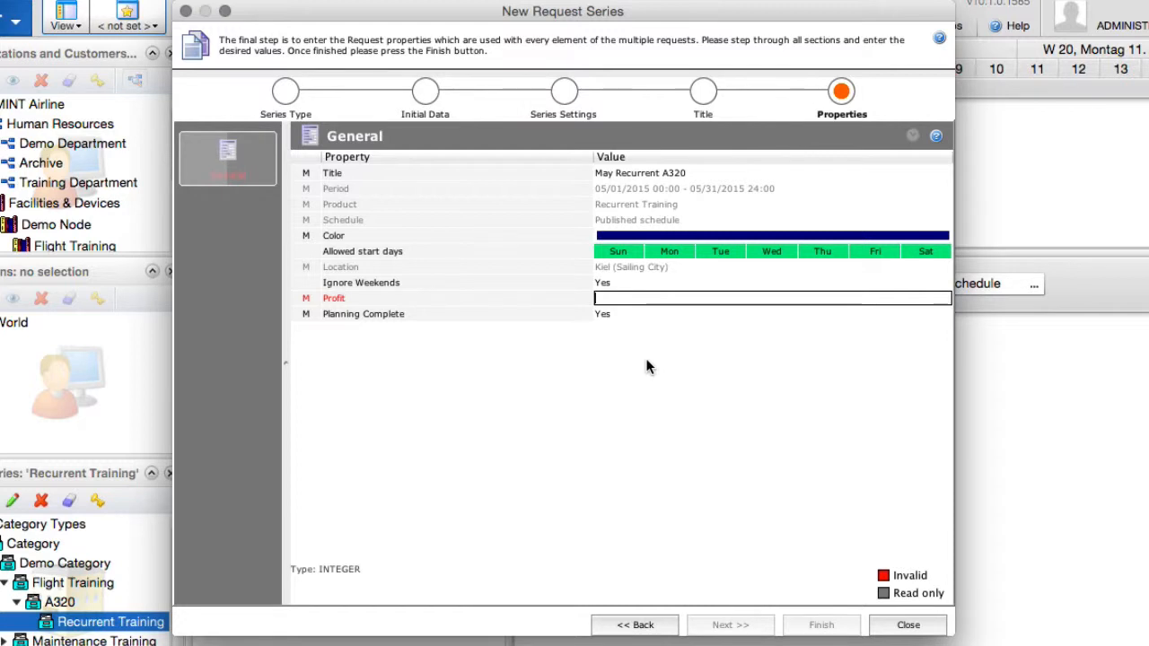
{"action": "type", "text": "1000"}
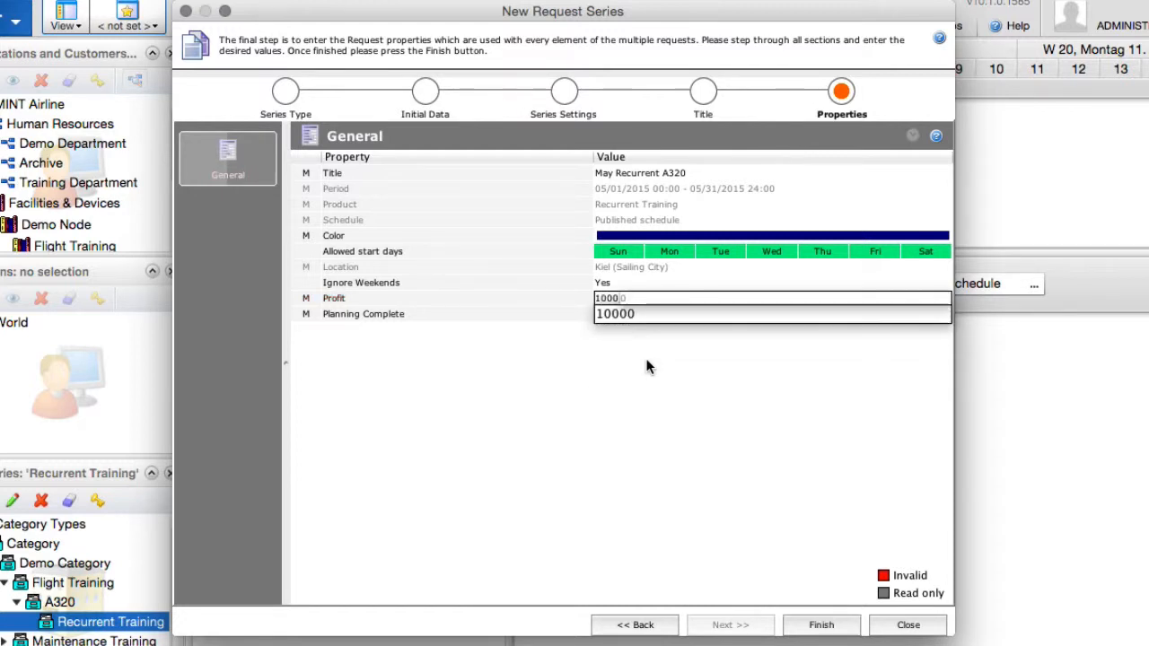
{"action": "key", "text": "Return"}
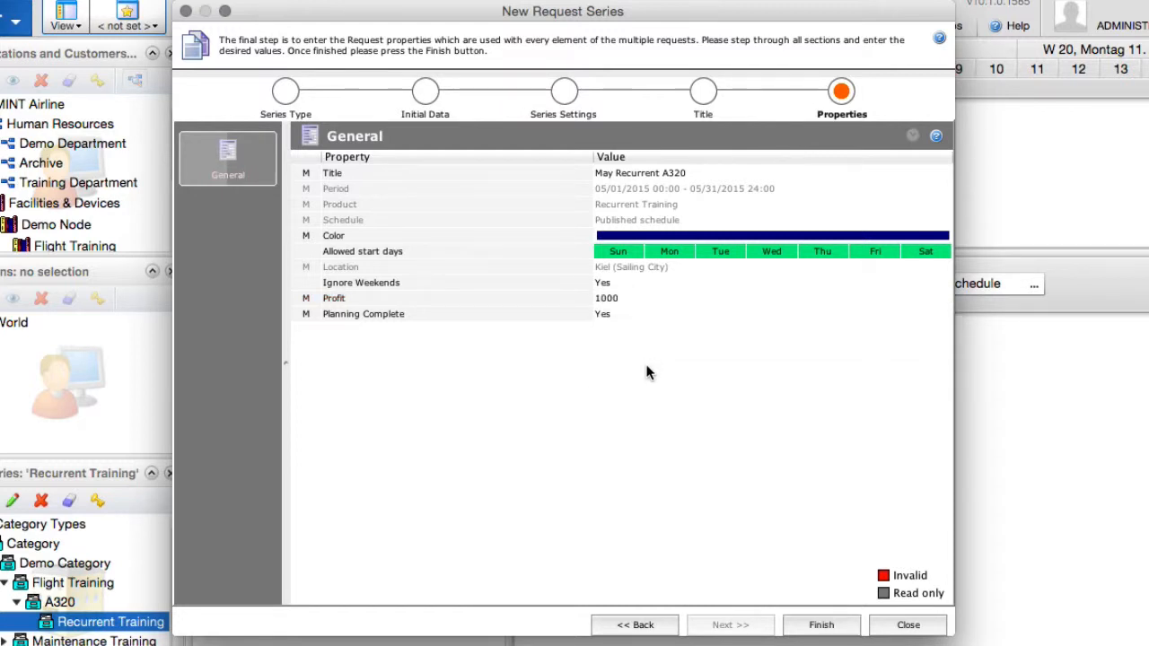
{"action": "left_click", "coordinate": [821, 626]}
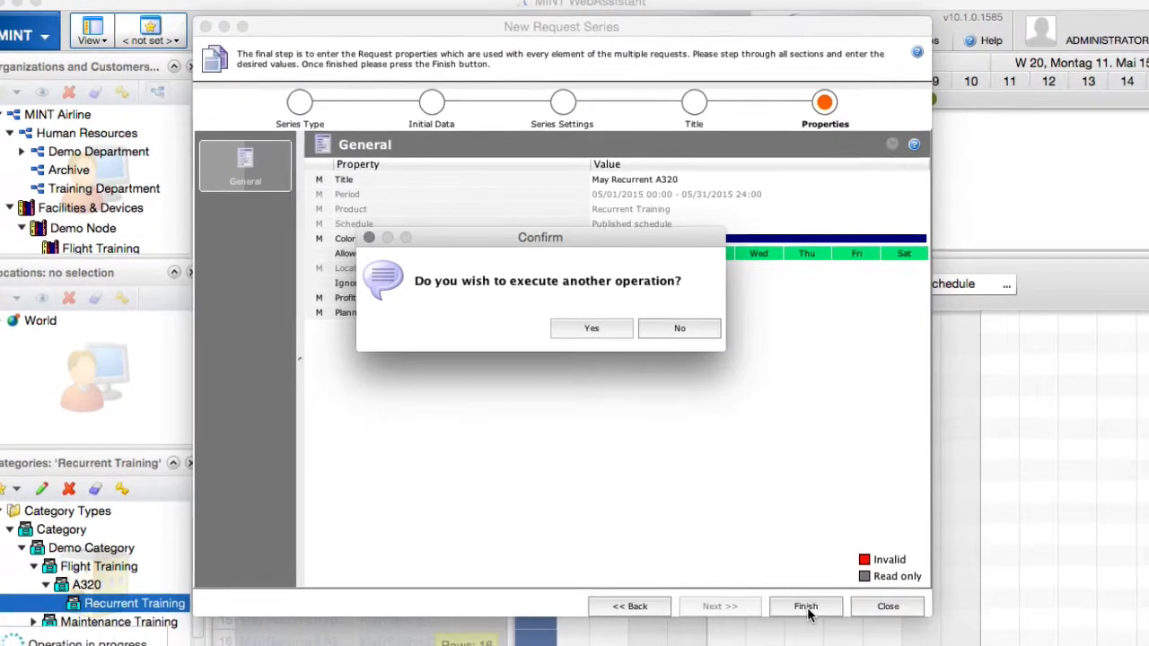
{"action": "left_click", "coordinate": [675, 328]}
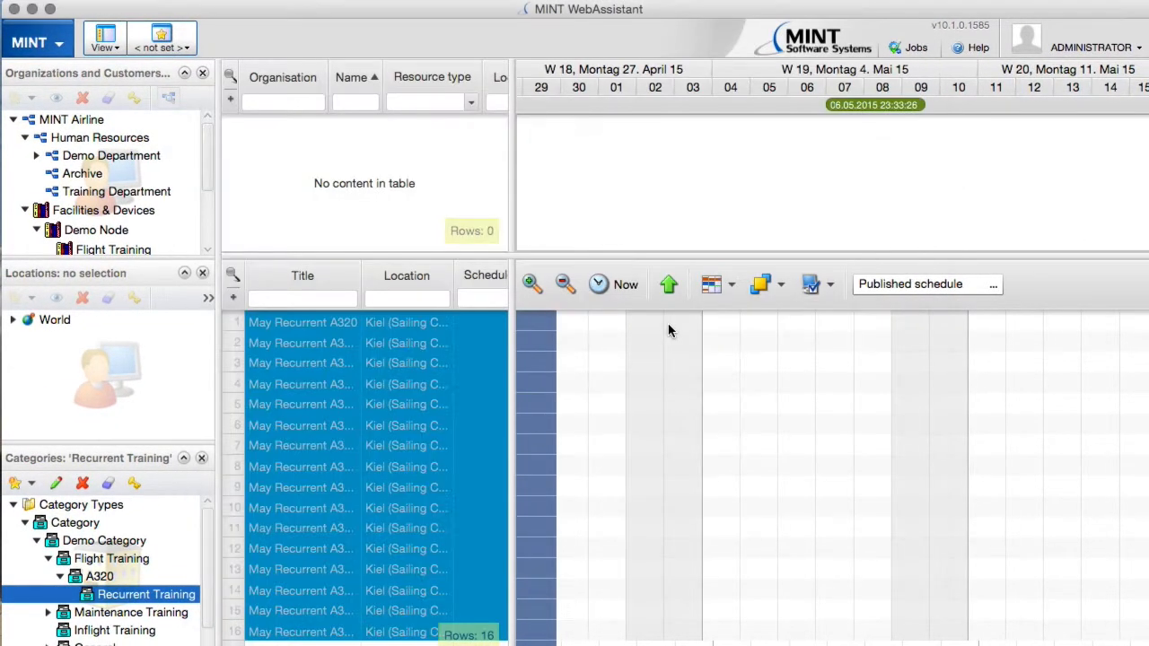
Start creating projects for all the May Recurrent A320 requests, using the Schedule with resources option.
{"action": "right_click", "coordinate": [363, 408]}
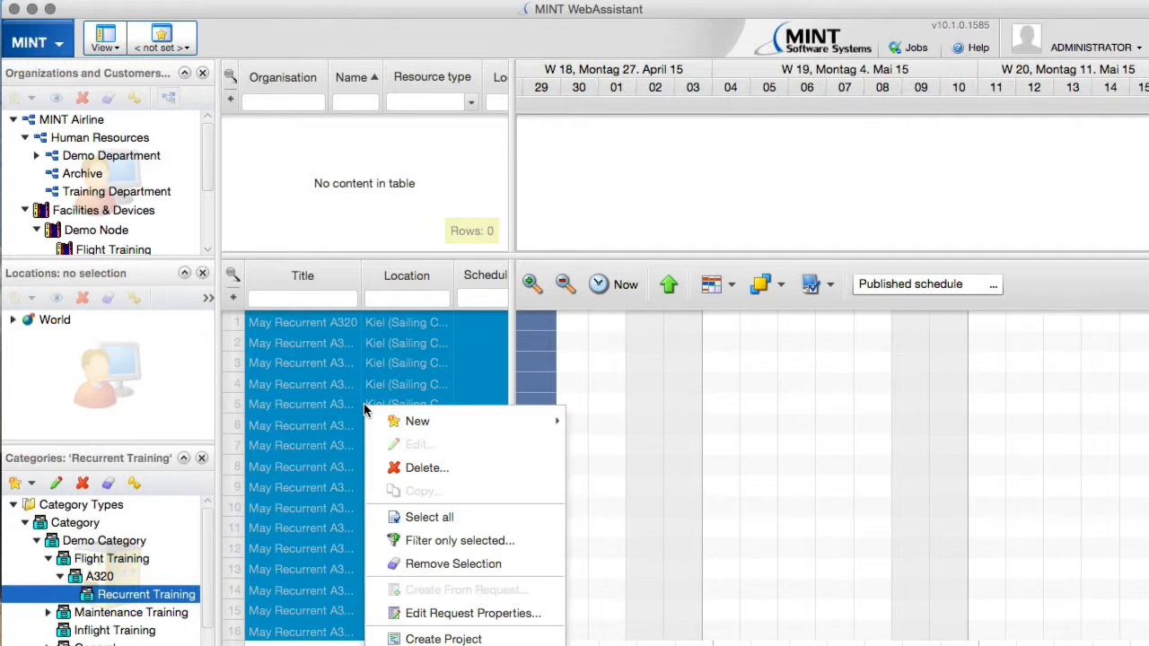
{"action": "left_click", "coordinate": [446, 638]}
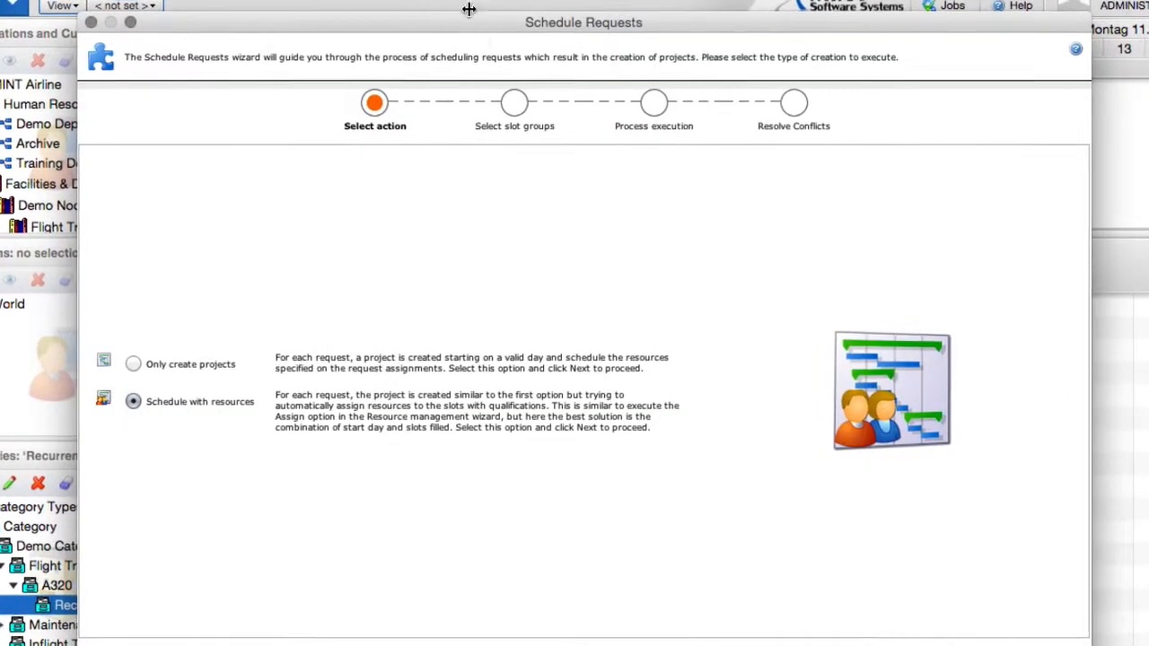
{"action": "left_click_drag", "start_coordinate": [462, 25], "coordinate": [464, 1]}
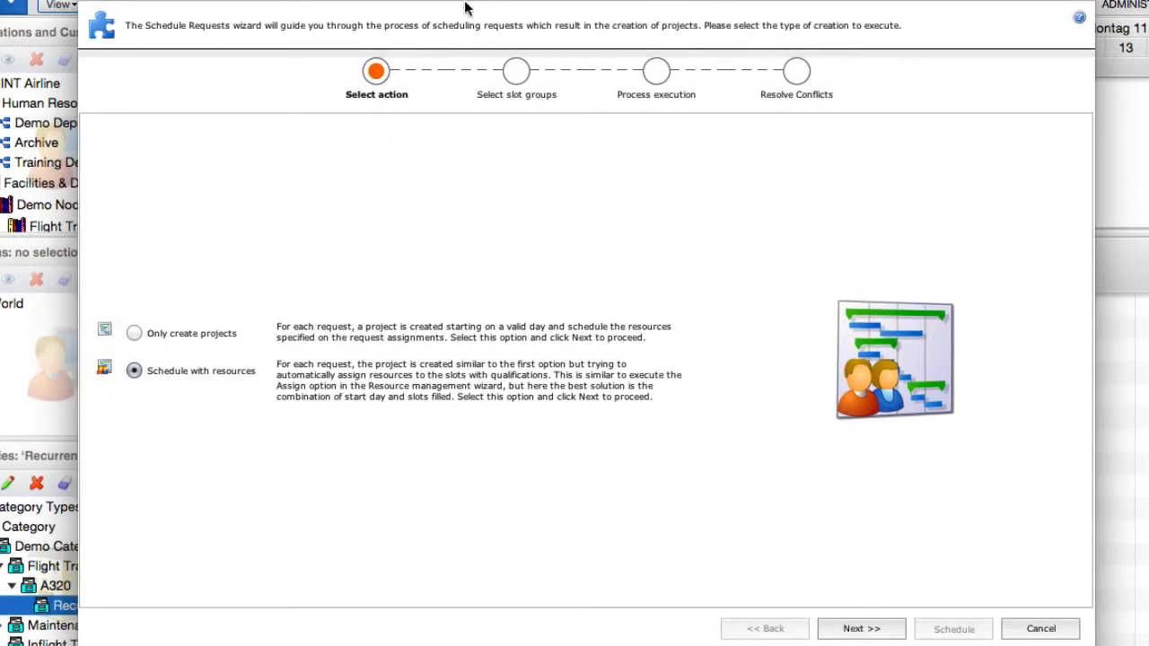
{"action": "left_click", "coordinate": [858, 629]}
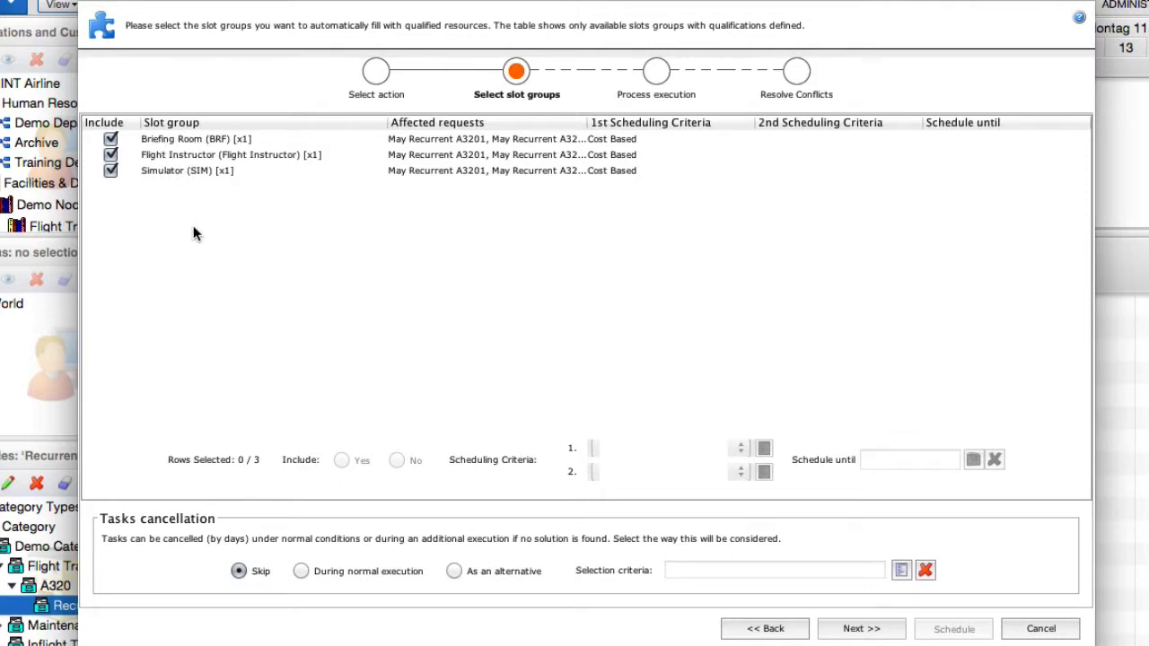
Schedule the requests with the Briefing Room, Flight Instructor and Simulator slot groups all included, and close the wizard.
{"action": "left_click", "coordinate": [109, 157]}
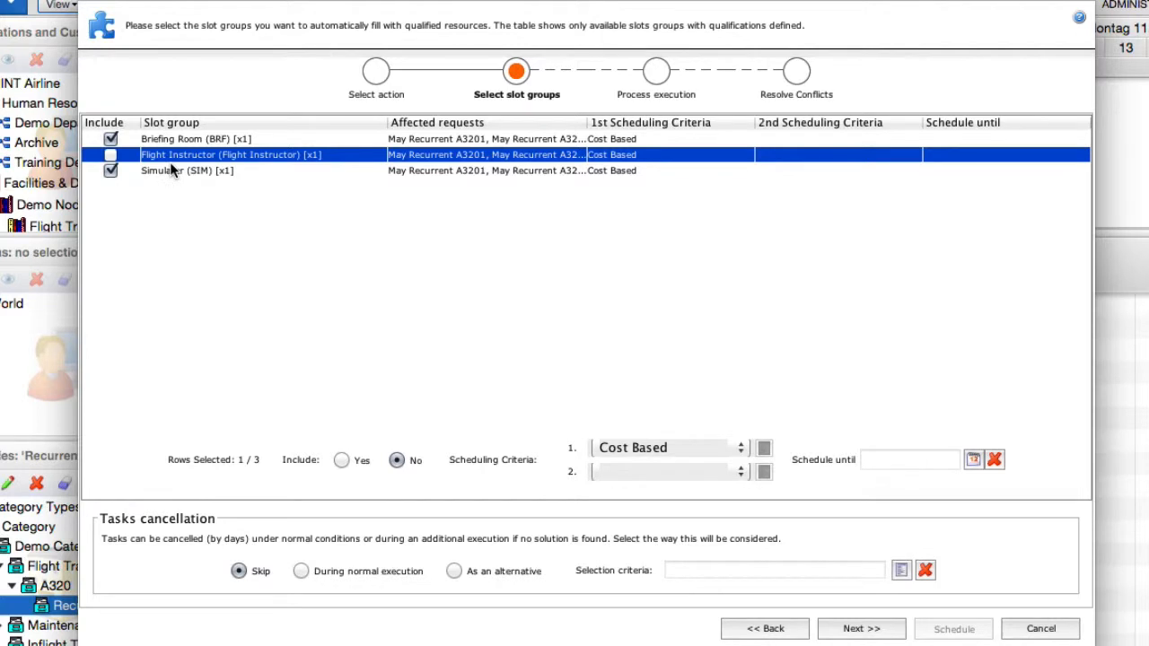
{"action": "left_click", "coordinate": [110, 156]}
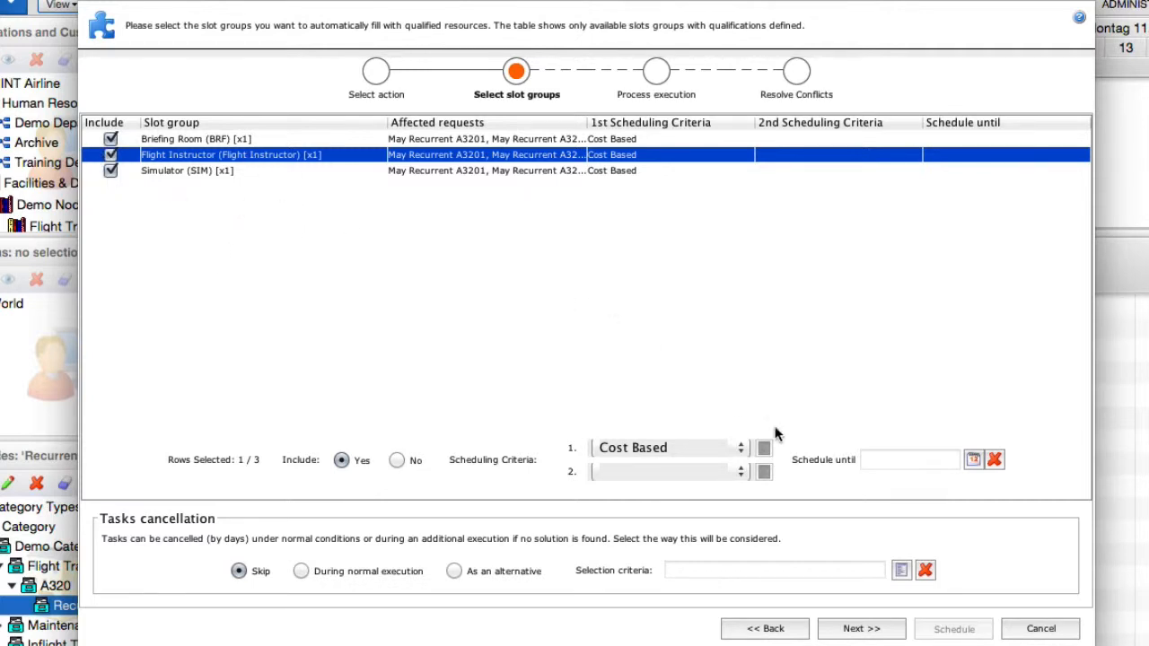
{"action": "left_click", "coordinate": [861, 628]}
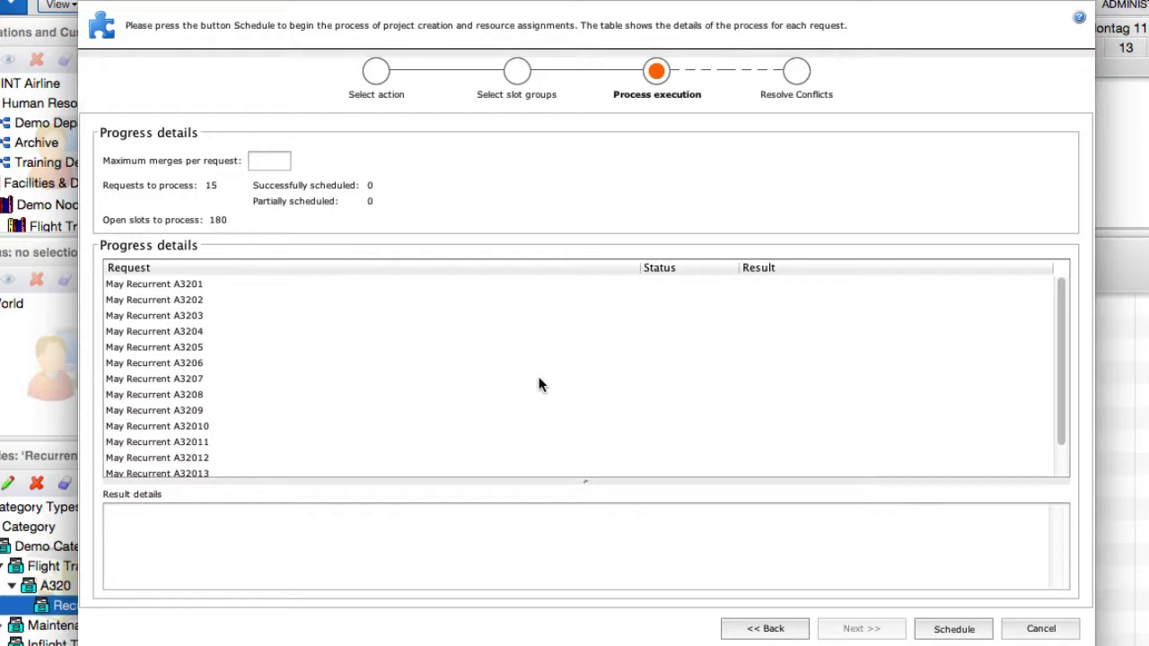
{"action": "left_click", "coordinate": [953, 629]}
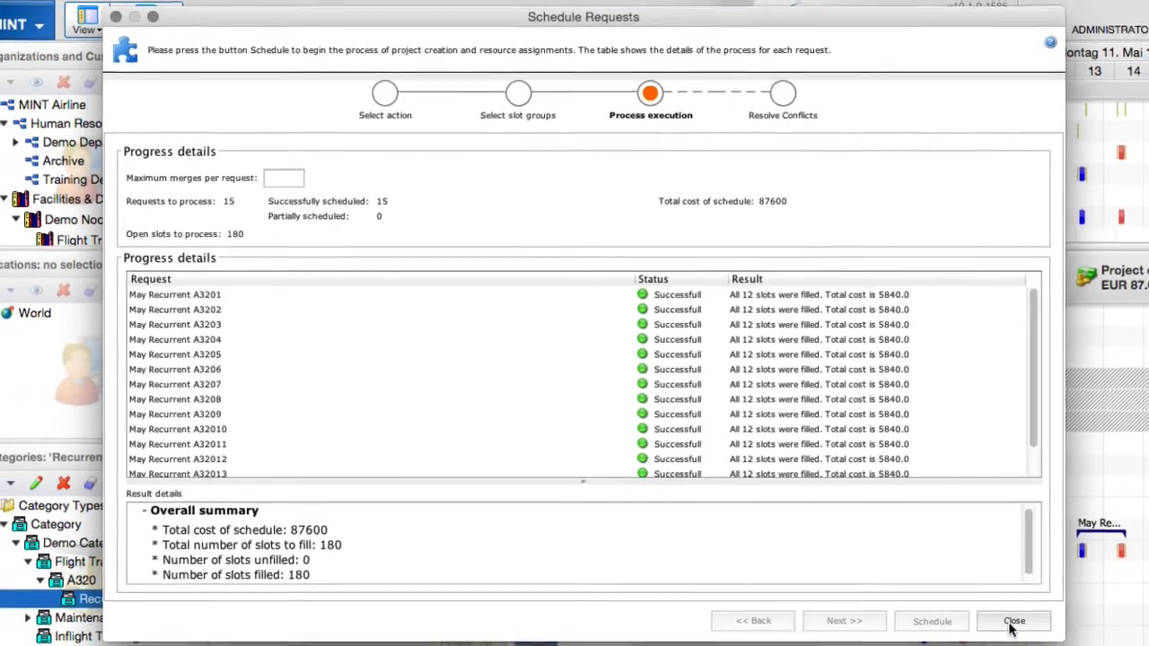
{"action": "left_click", "coordinate": [1040, 628]}
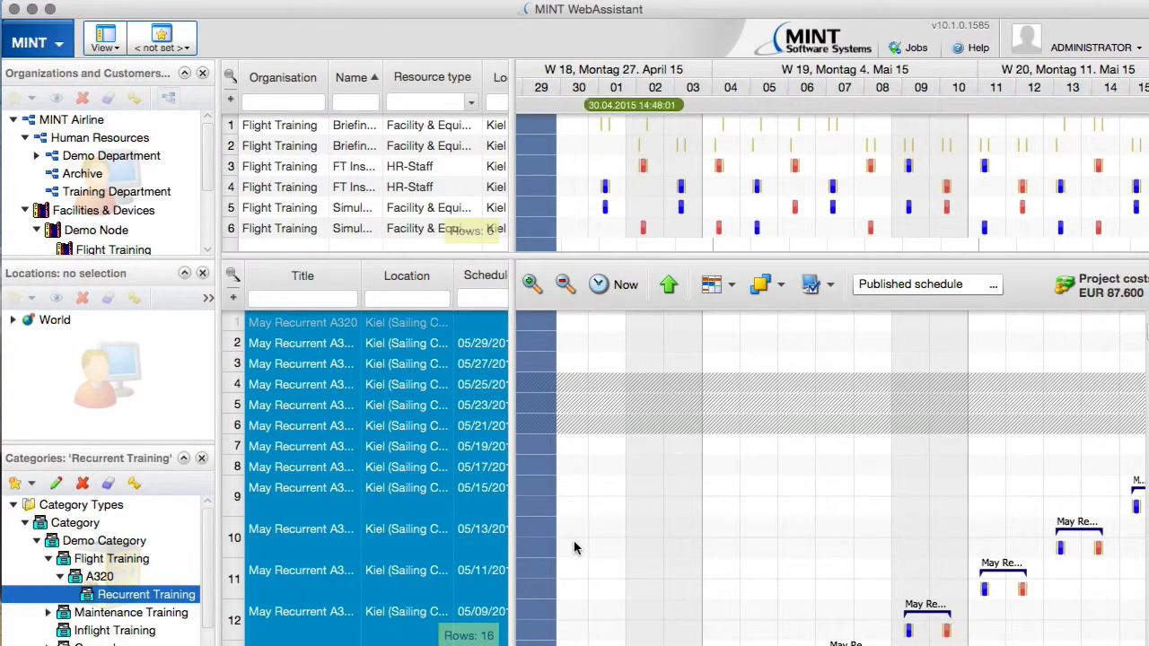
Select only the May Recurrent A320 request scheduled for 05/13 in the request list.
{"action": "left_click", "coordinate": [628, 549]}
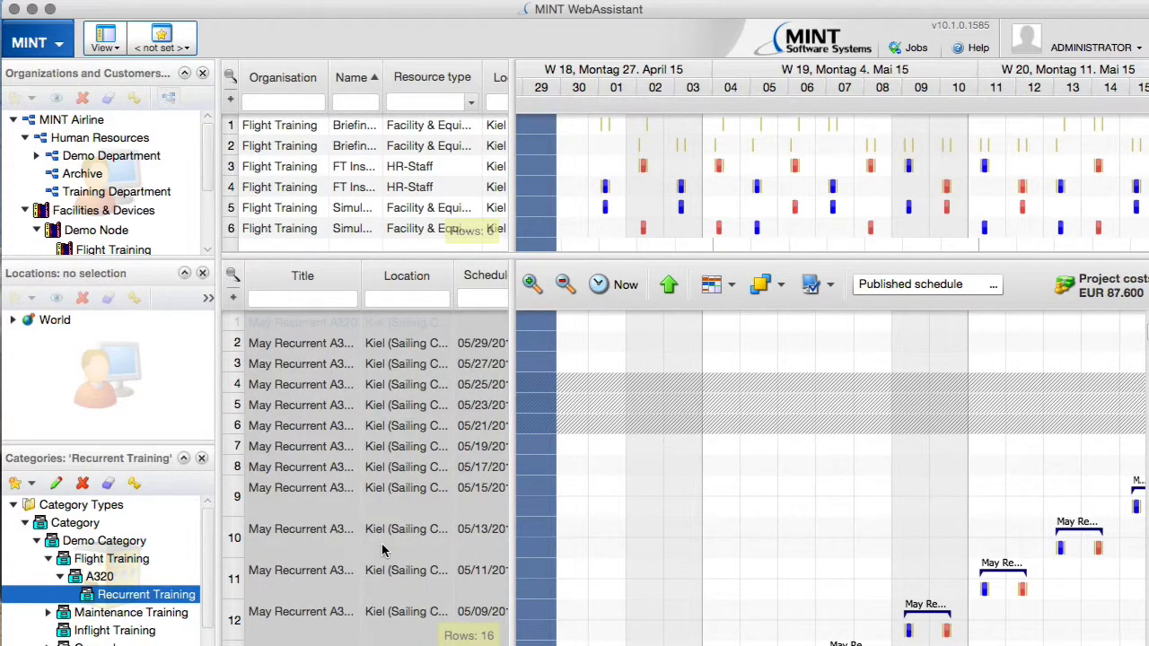
{"action": "left_click", "coordinate": [386, 549]}
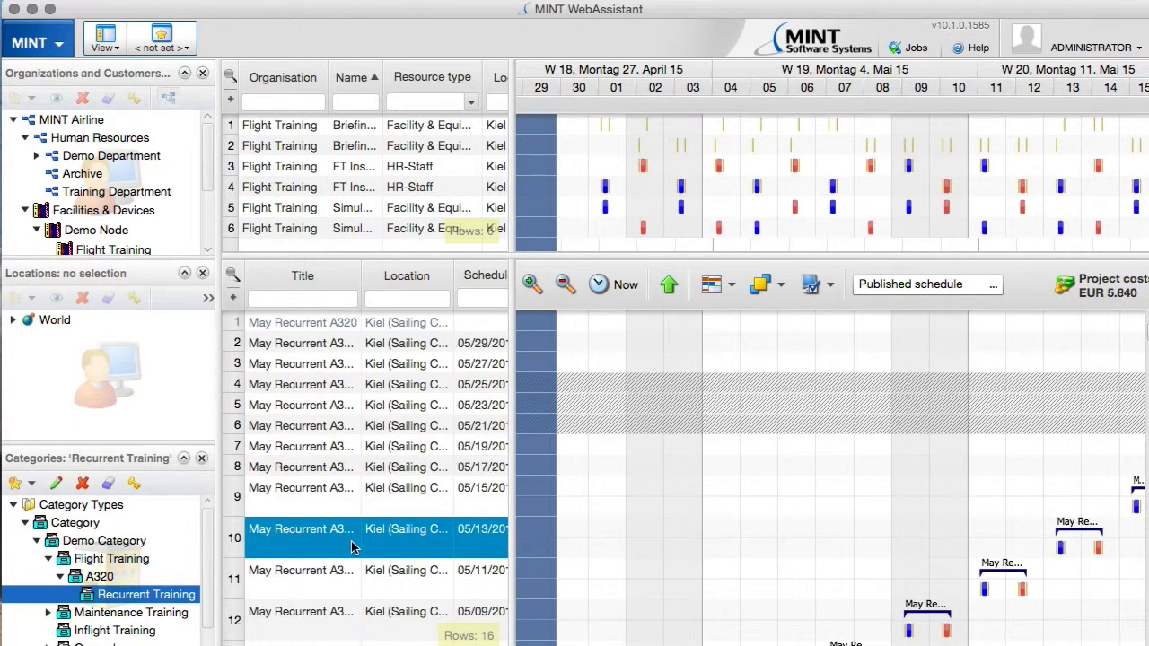
Open the 05/13 May Recurrent A320 request and bring both training days of its project structure into view.
{"action": "double_click", "coordinate": [352, 547]}
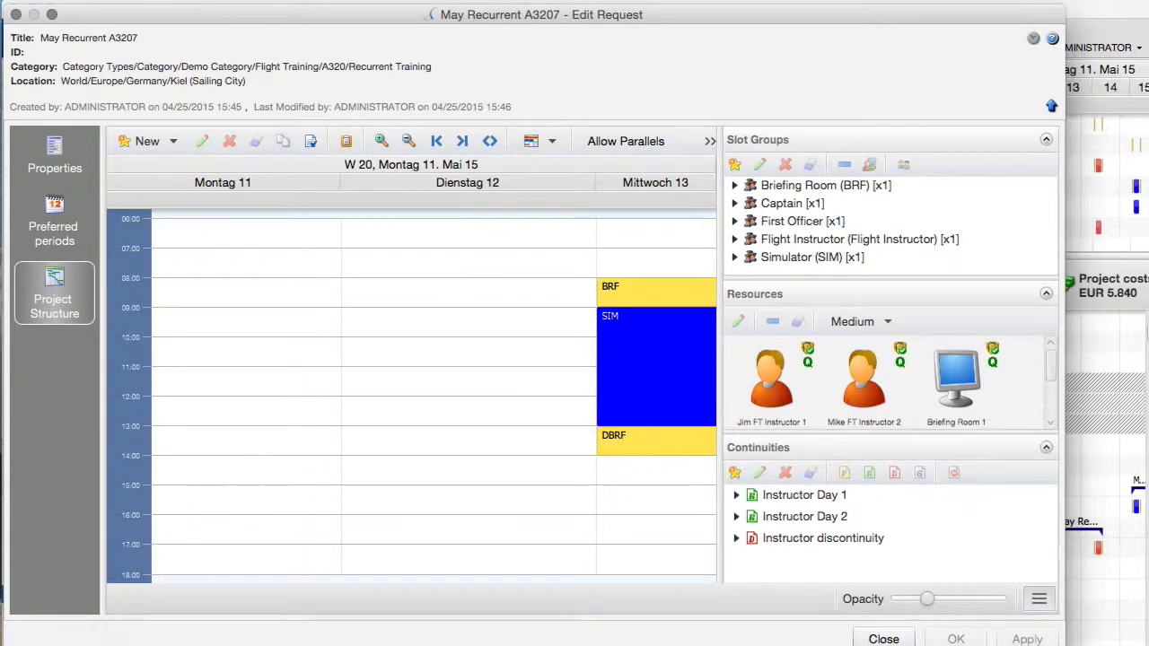
{"action": "left_click_drag", "start_coordinate": [530, 18], "coordinate": [585, 36]}
{"action": "left_click_drag", "start_coordinate": [682, 500], "coordinate": [278, 489]}
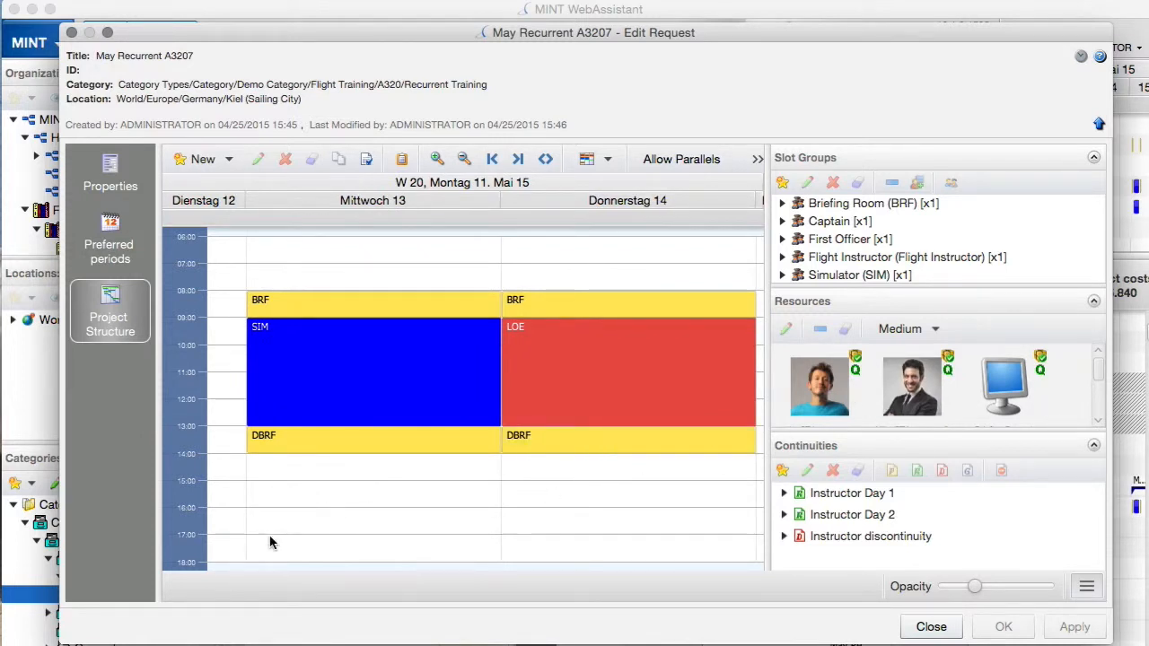
Examine the resources assigned to the SIM, DBRF and BRF slots on Wednesday 13 and the LOE slot on Thursday 14.
{"action": "left_click", "coordinate": [295, 371]}
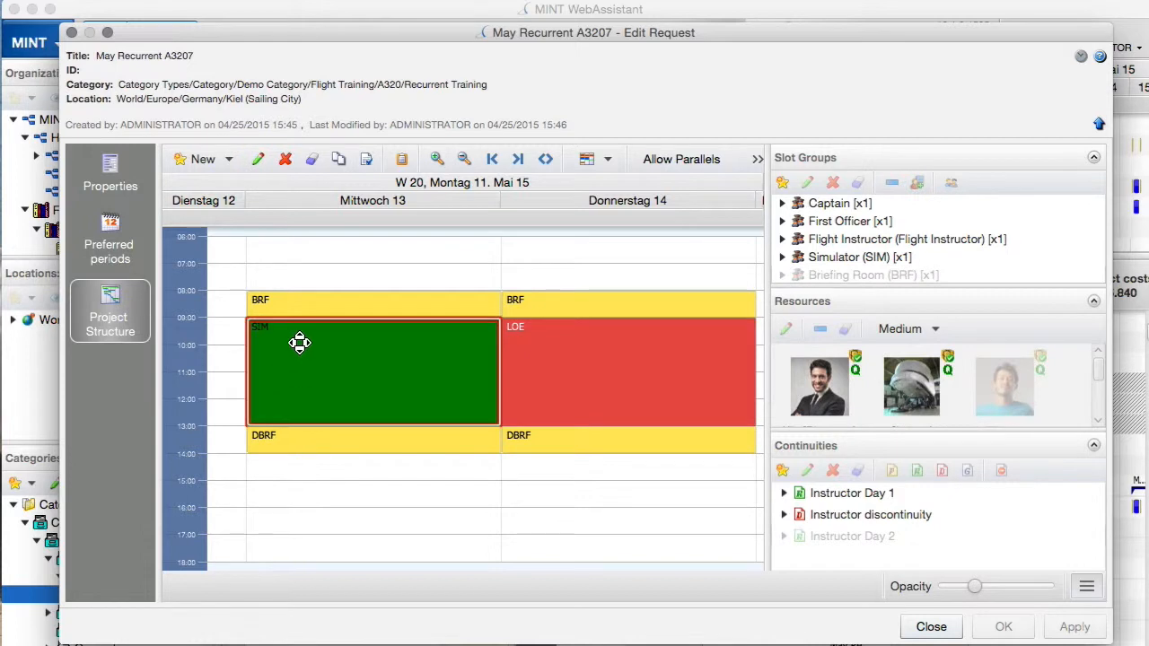
{"action": "left_click_drag", "start_coordinate": [838, 437], "coordinate": [842, 500]}
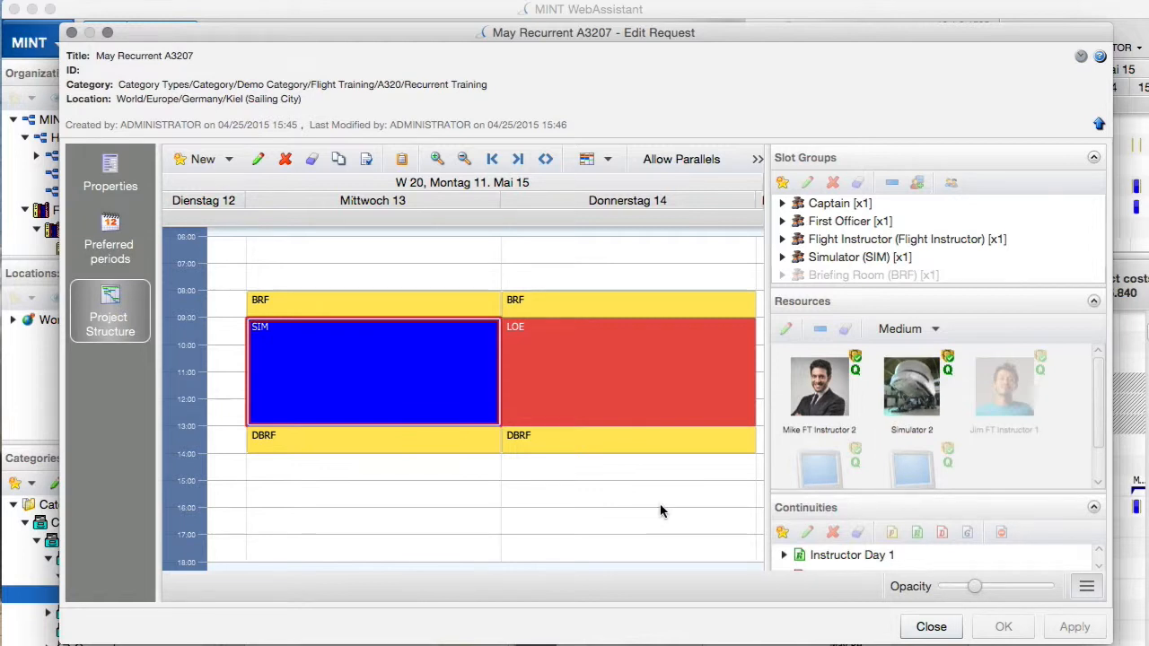
{"action": "left_click", "coordinate": [413, 448]}
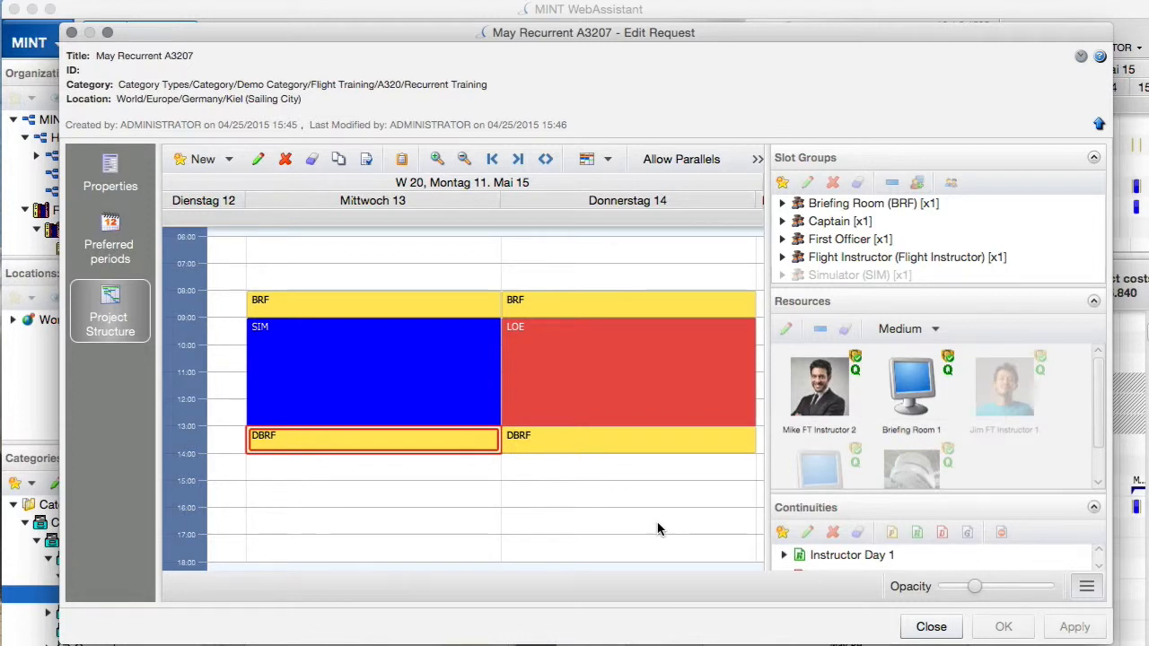
{"action": "left_click", "coordinate": [381, 307]}
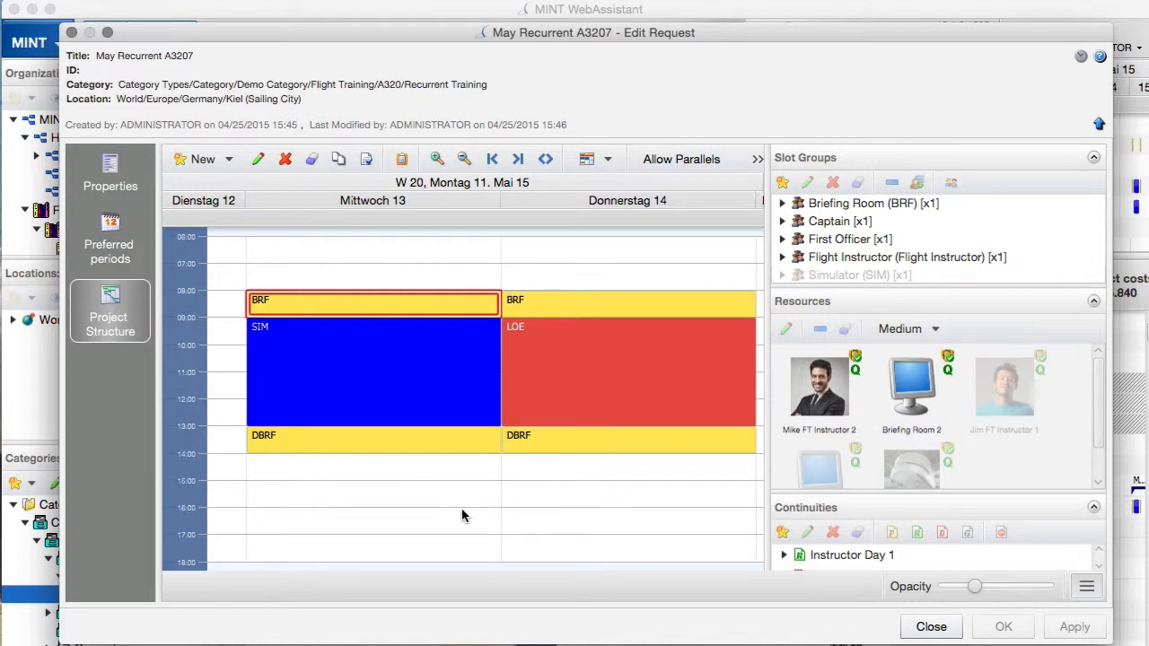
{"action": "left_click", "coordinate": [548, 378]}
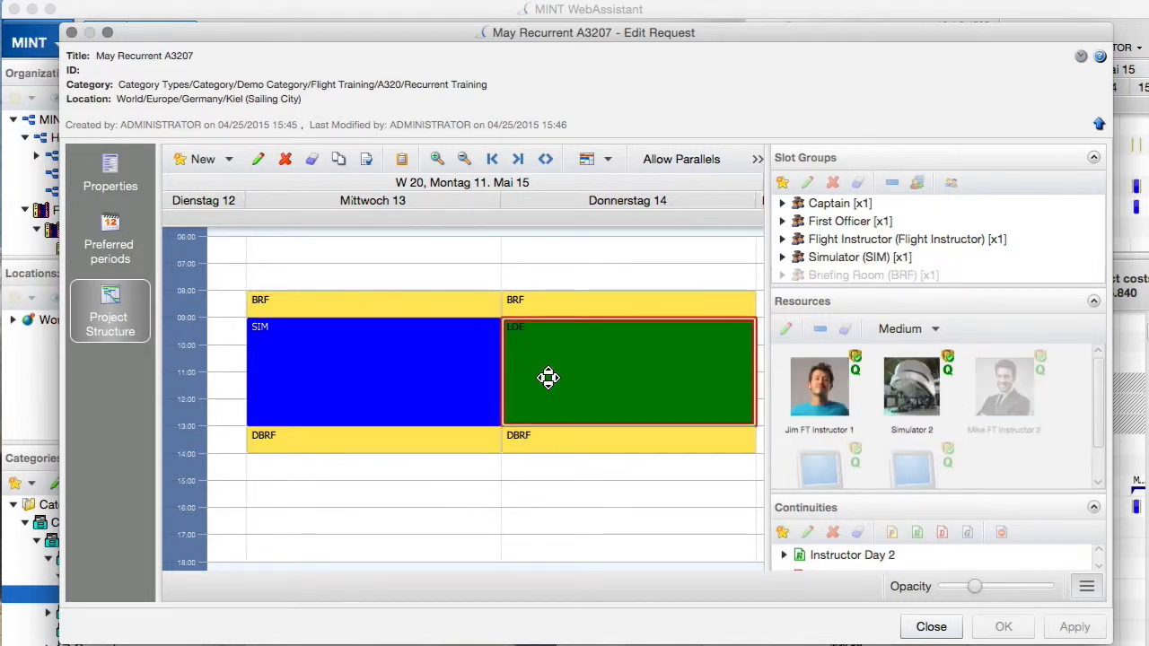